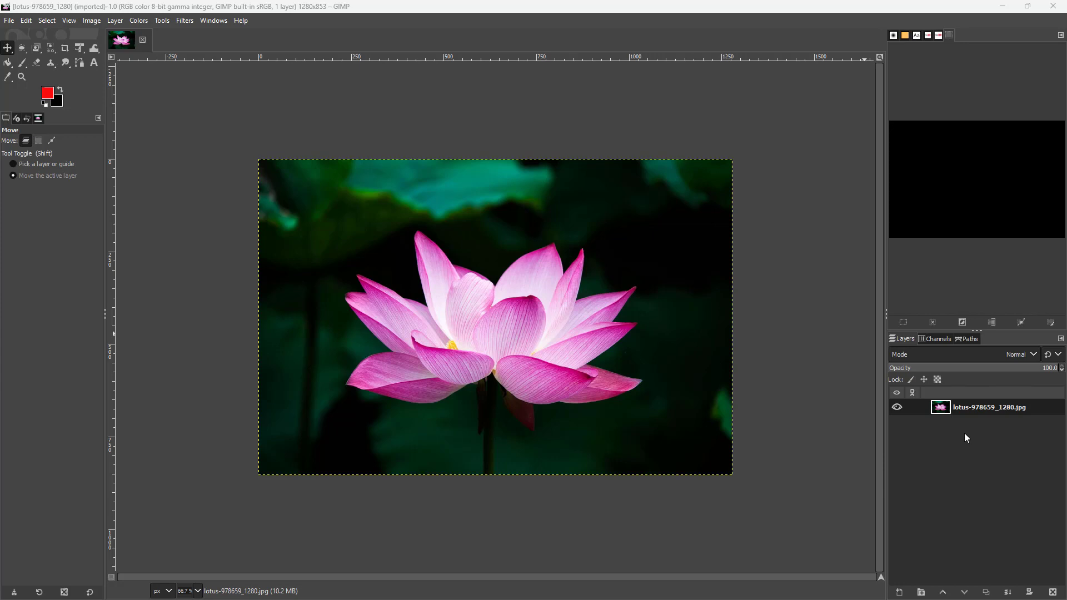
Step: Add a layer mask initialized to White (full opacity) to the lotus layer
right_click(947, 409)
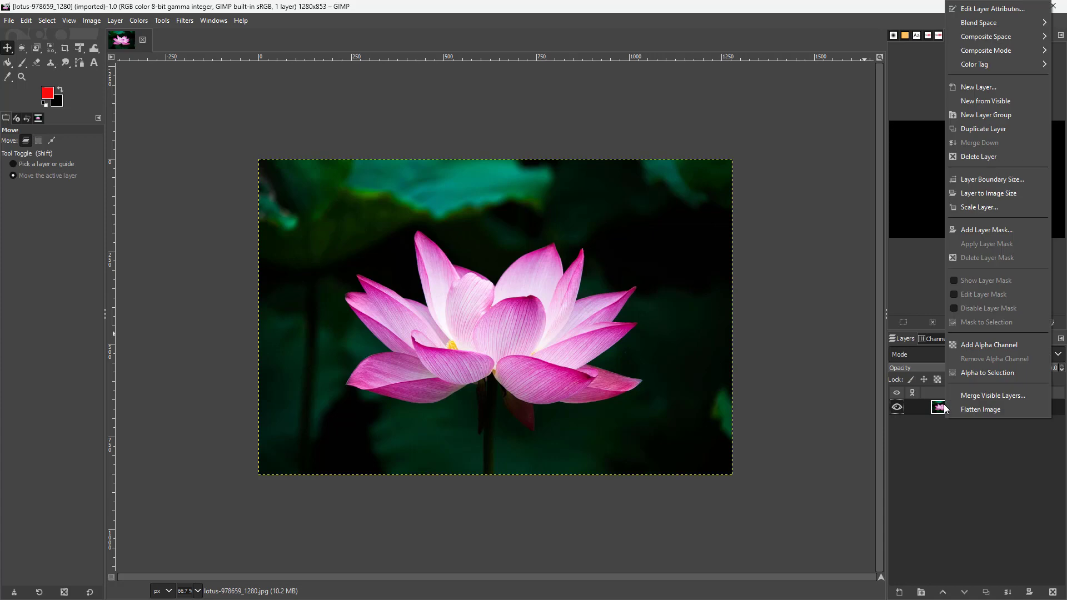
click(981, 231)
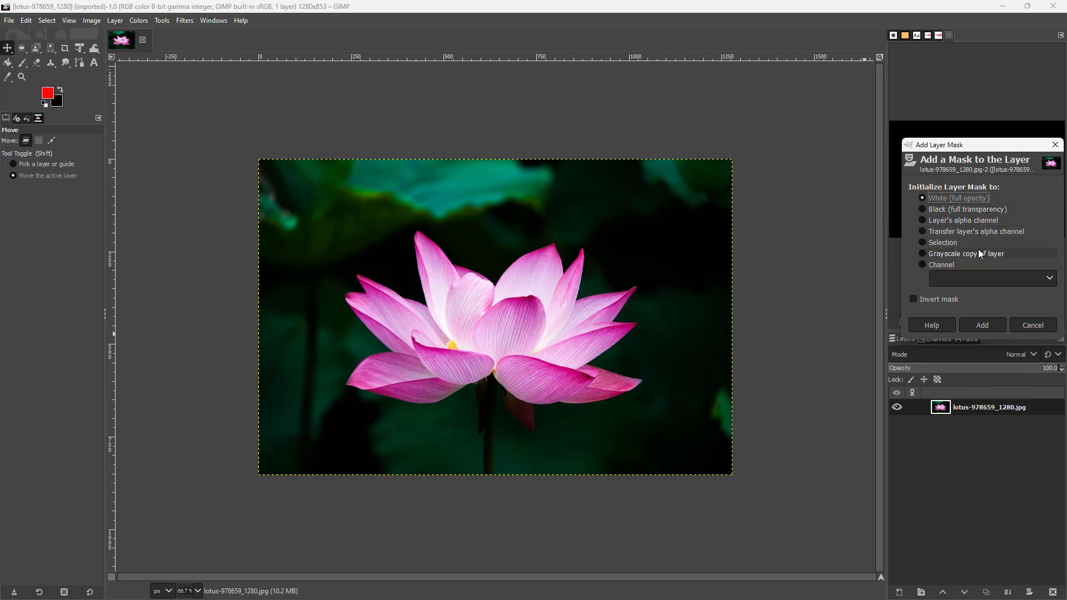
click(923, 210)
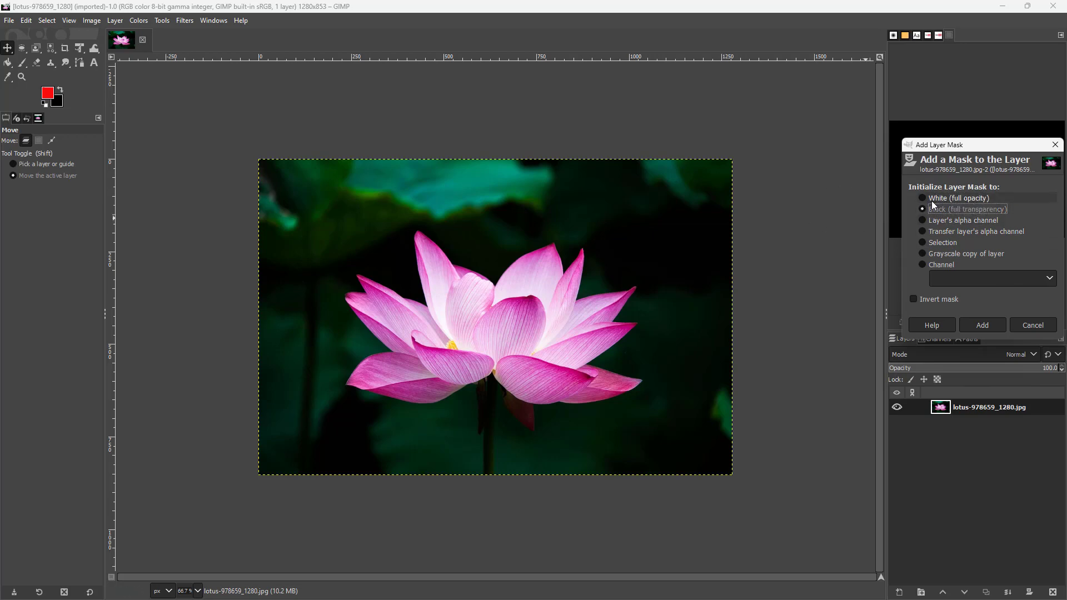
click(930, 200)
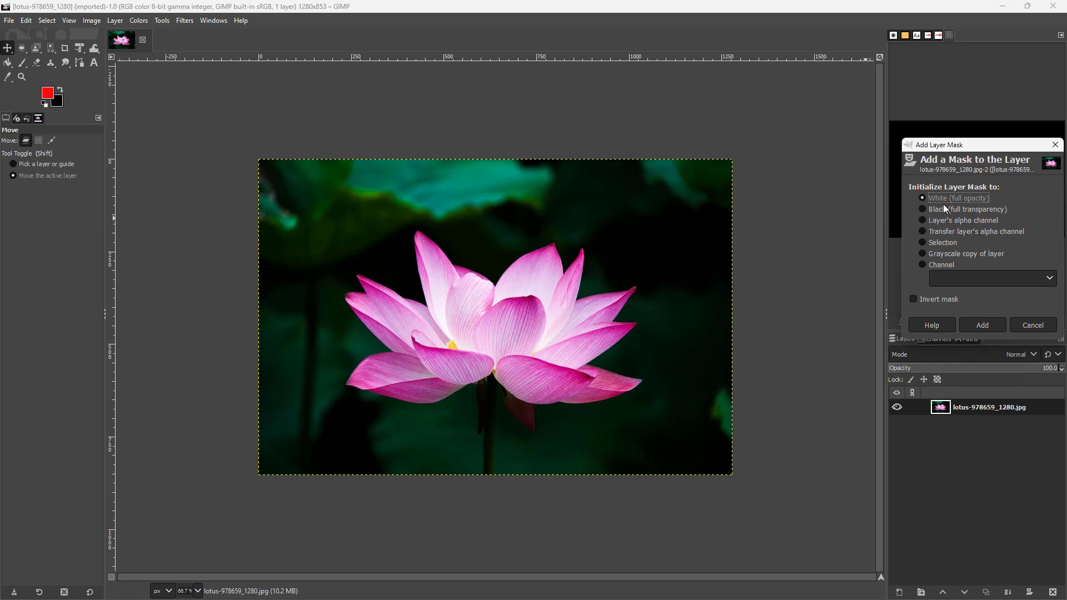
click(987, 326)
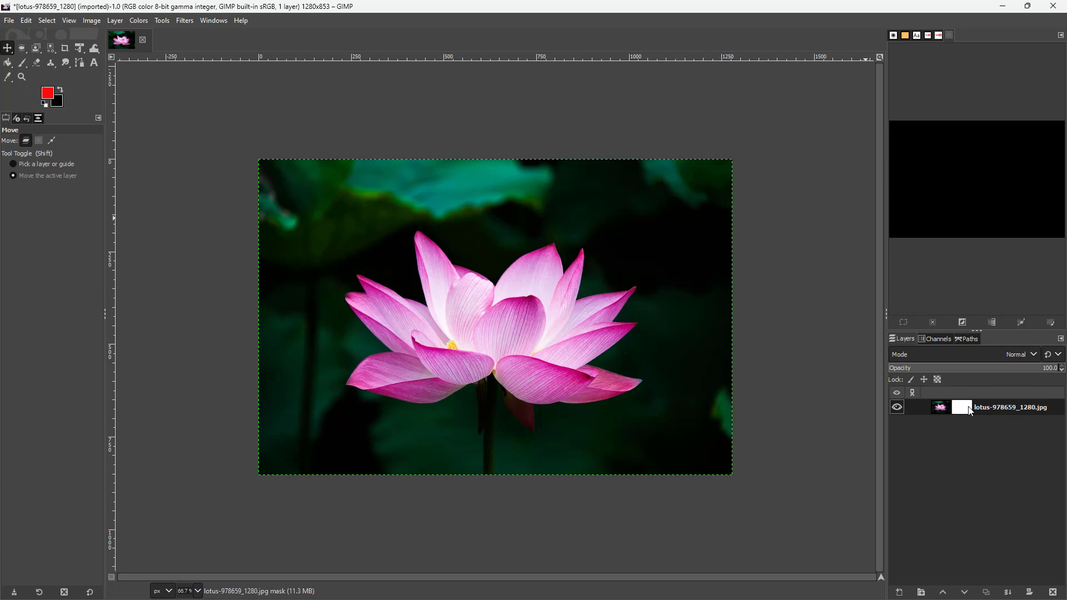
Step: Make the layer mask the active target and set the foreground color to black (000000)
click(942, 410)
click(958, 407)
click(47, 93)
drag(71, 93, 14, 74)
drag(10, 134, 11, 148)
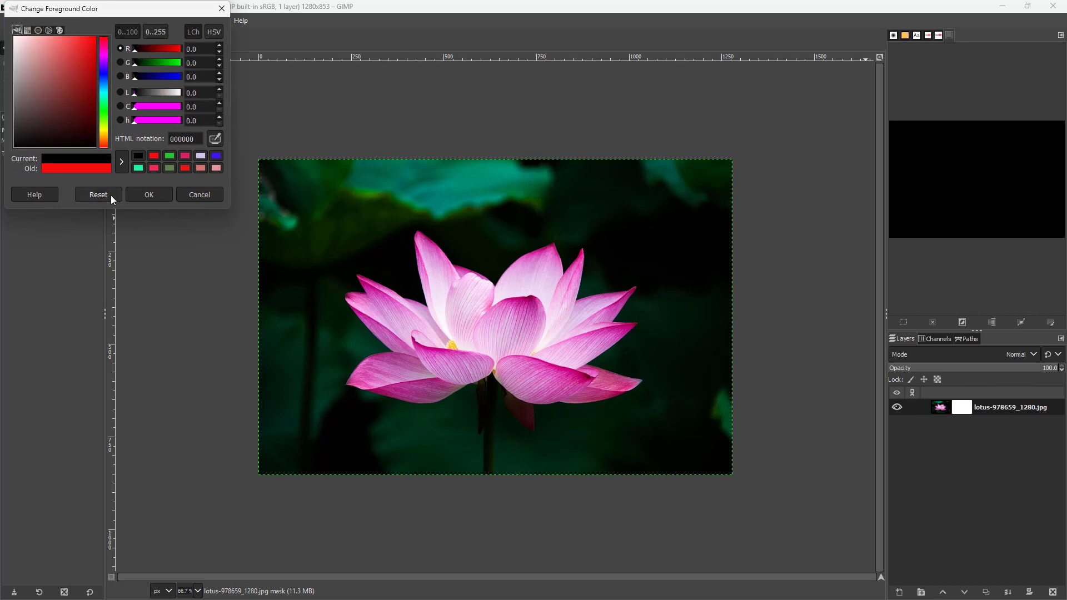
click(138, 195)
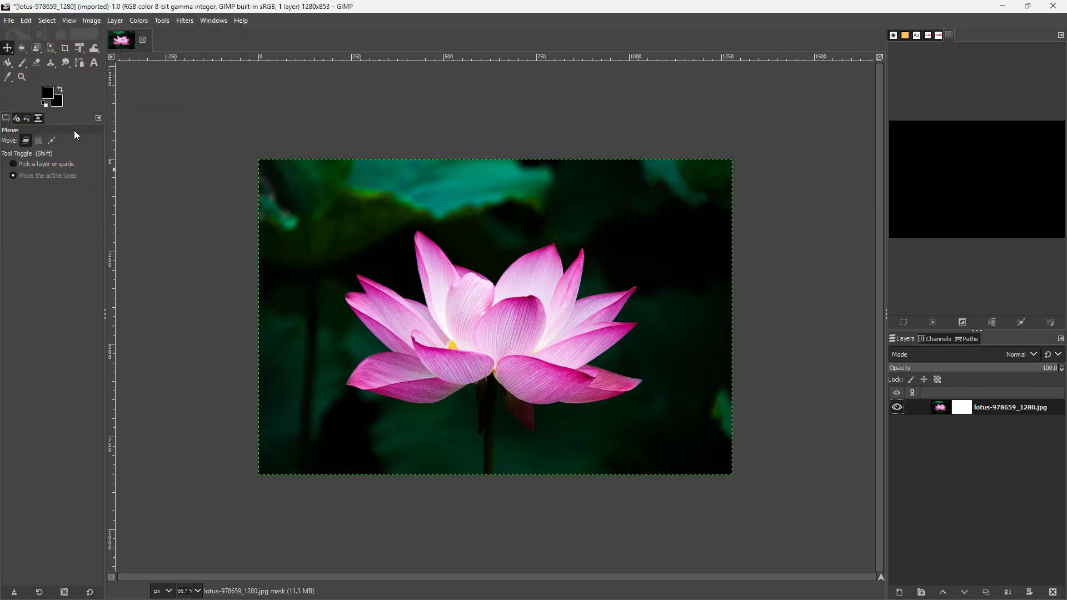
Step: Paint thin black zigzag strokes on the mask over the image's upper-left corner with the Paintbrush at size 14
click(23, 62)
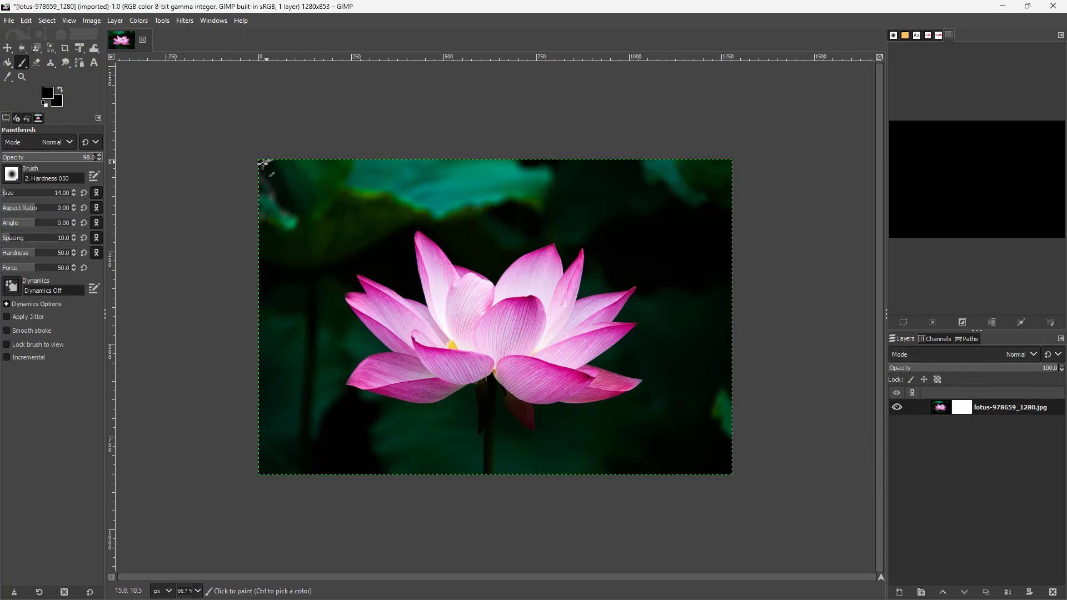
mouse_move(263, 165)
mouse_down()
mouse_move(326, 161)
mouse_move(362, 174)
mouse_up()
drag(259, 192, 415, 194)
mouse_move(259, 203)
mouse_down()
mouse_move(362, 220)
mouse_move(346, 235)
mouse_up()
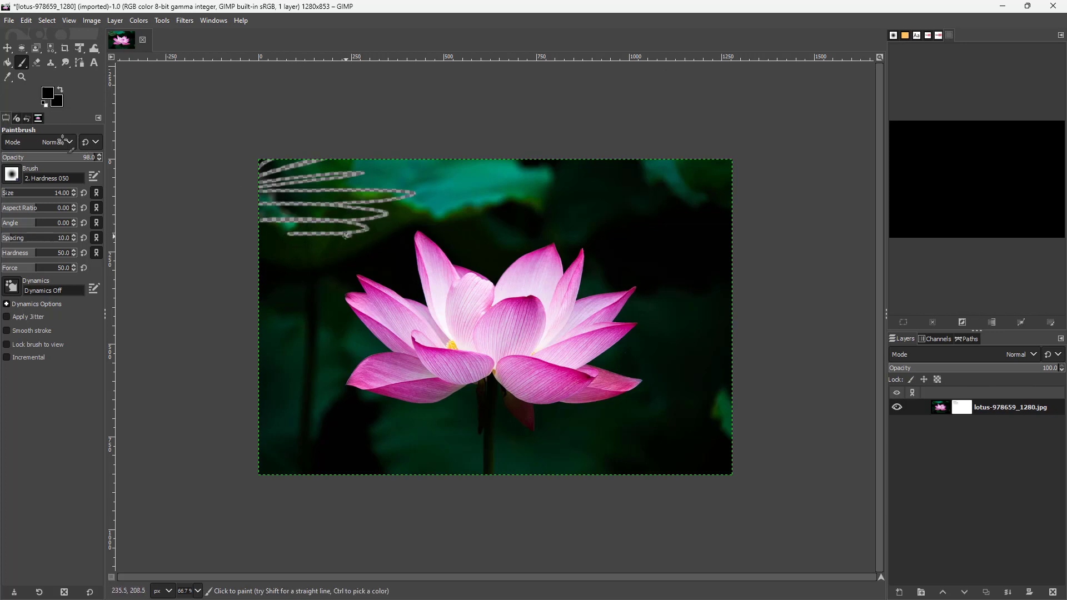
Step: Enlarge the brush to size 482 and paint black on the mask to hide the background around the flower
drag(11, 194, 46, 193)
mouse_move(298, 170)
mouse_down()
mouse_move(283, 194)
mouse_move(349, 174)
mouse_move(233, 227)
mouse_move(289, 224)
mouse_move(460, 149)
mouse_move(512, 140)
mouse_move(718, 192)
mouse_move(746, 242)
mouse_move(753, 439)
mouse_move(695, 495)
mouse_move(564, 510)
mouse_move(528, 507)
mouse_up()
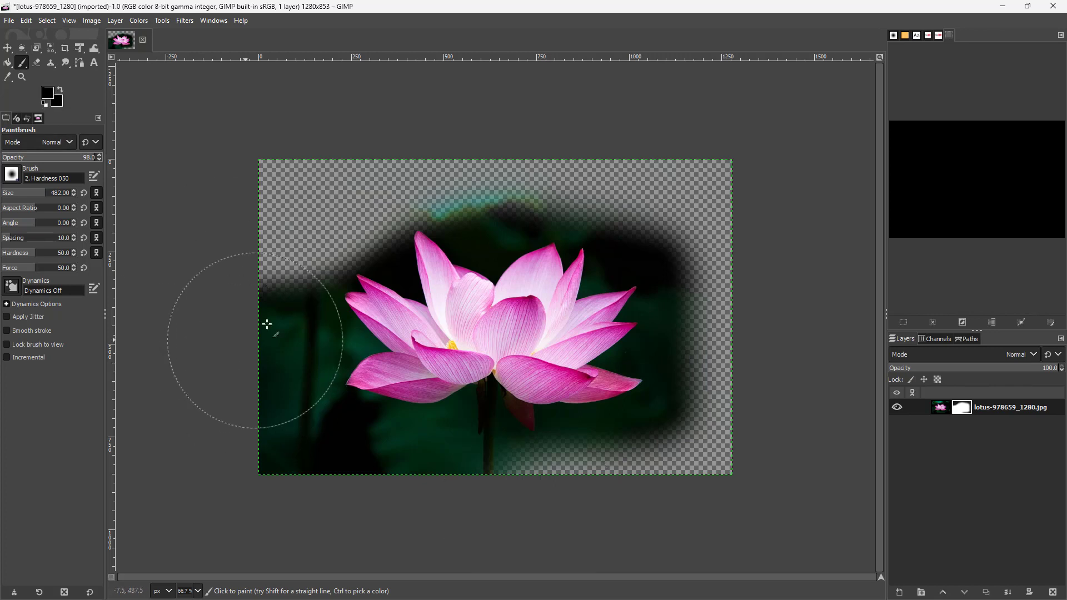
mouse_move(250, 310)
mouse_down()
mouse_move(321, 477)
mouse_move(509, 488)
mouse_move(772, 400)
mouse_move(870, 380)
mouse_up()
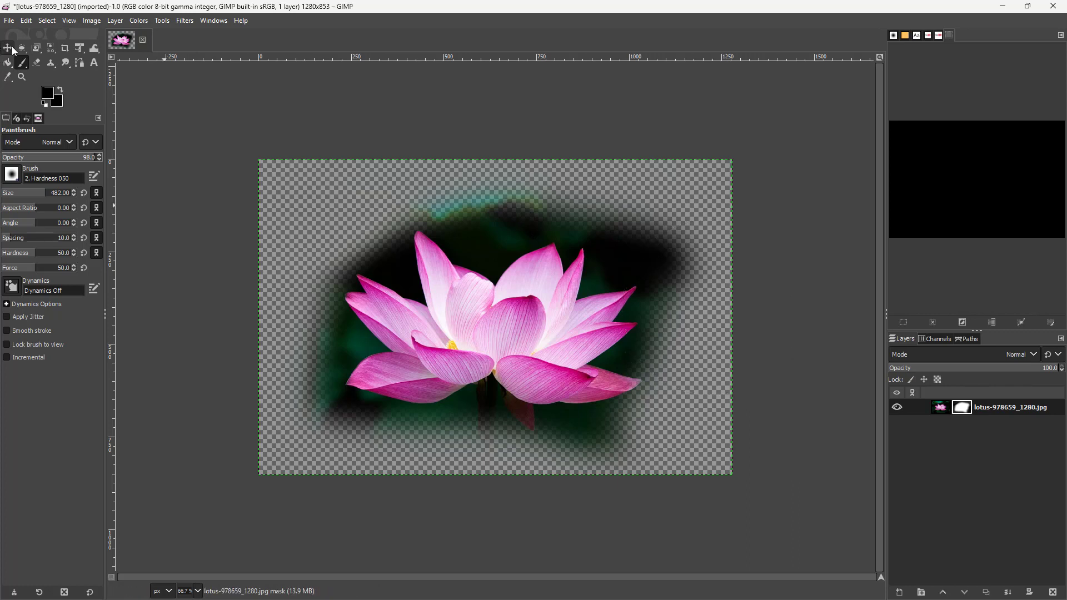
Step: Set the foreground color to white and paint over the entire mask to restore the hidden background
click(55, 92)
drag(48, 91, 1, 22)
click(159, 194)
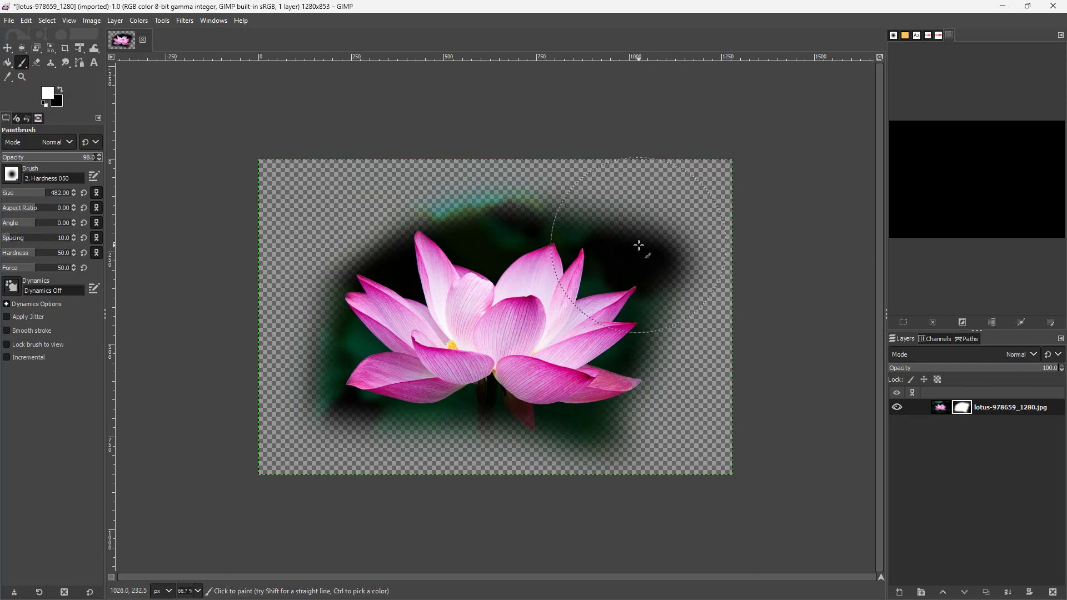
mouse_move(643, 245)
mouse_down()
mouse_move(718, 184)
mouse_move(655, 217)
mouse_move(537, 233)
mouse_move(531, 196)
mouse_move(608, 176)
mouse_move(475, 190)
mouse_move(294, 172)
mouse_move(229, 184)
mouse_move(383, 241)
mouse_move(273, 285)
mouse_move(258, 384)
mouse_move(298, 422)
mouse_move(301, 288)
mouse_move(310, 422)
mouse_move(240, 458)
mouse_move(509, 413)
mouse_move(513, 400)
mouse_move(641, 464)
mouse_move(435, 453)
mouse_move(668, 460)
mouse_up()
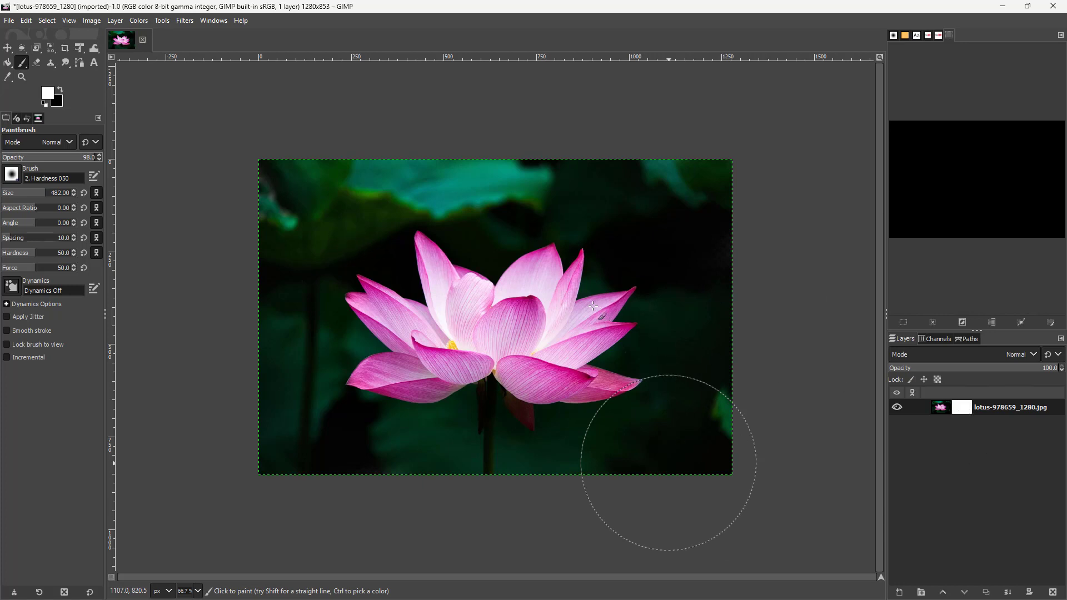
Step: Set the foreground color to mid gray (898989) and paint the entire mask to make the image semi-transparent
click(49, 93)
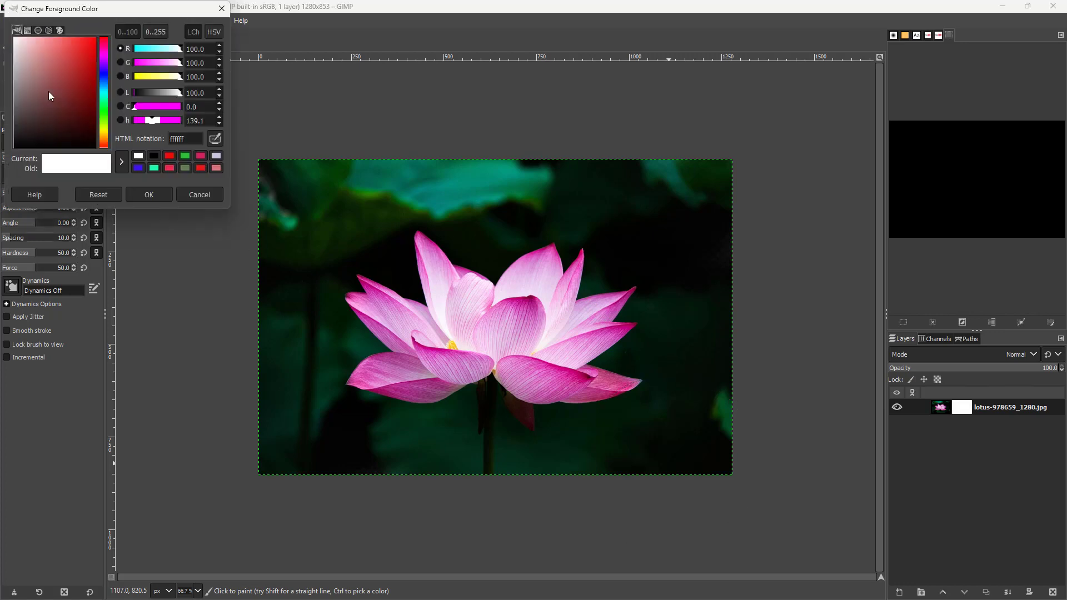
drag(48, 91, 6, 88)
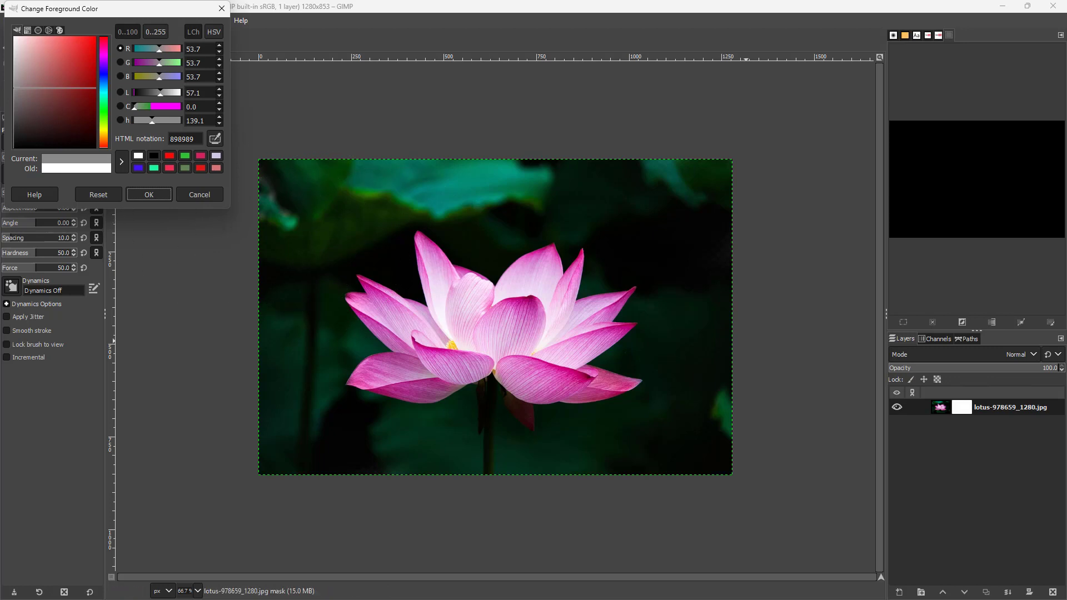
key(Return)
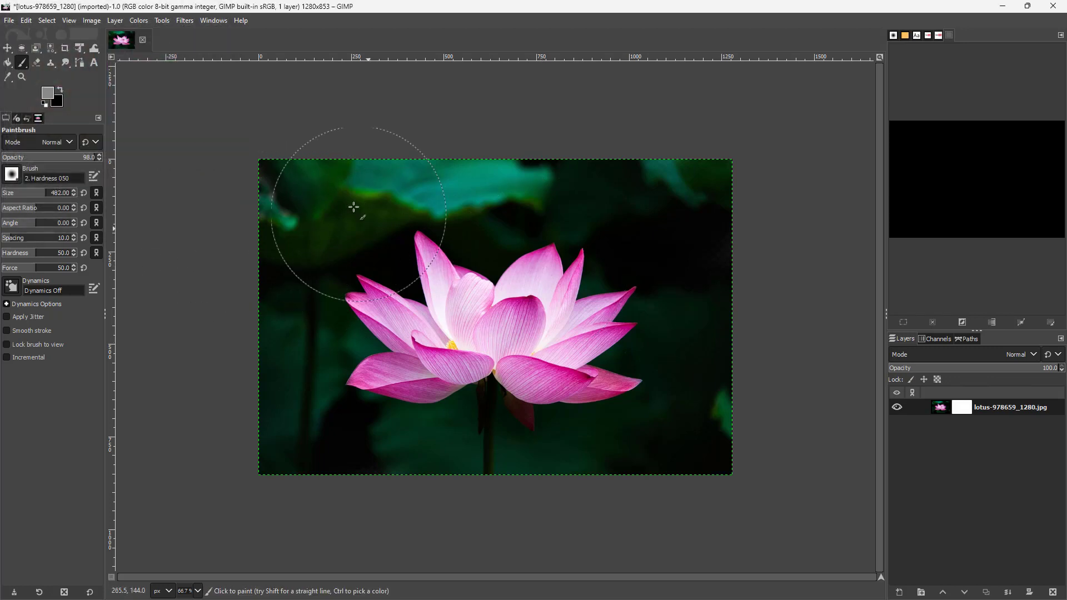
mouse_move(314, 178)
mouse_down()
mouse_move(267, 183)
mouse_move(236, 241)
mouse_move(488, 334)
mouse_move(334, 335)
mouse_move(202, 396)
mouse_move(564, 440)
mouse_move(717, 378)
mouse_move(423, 284)
mouse_move(650, 245)
mouse_move(752, 195)
mouse_move(655, 132)
mouse_up()
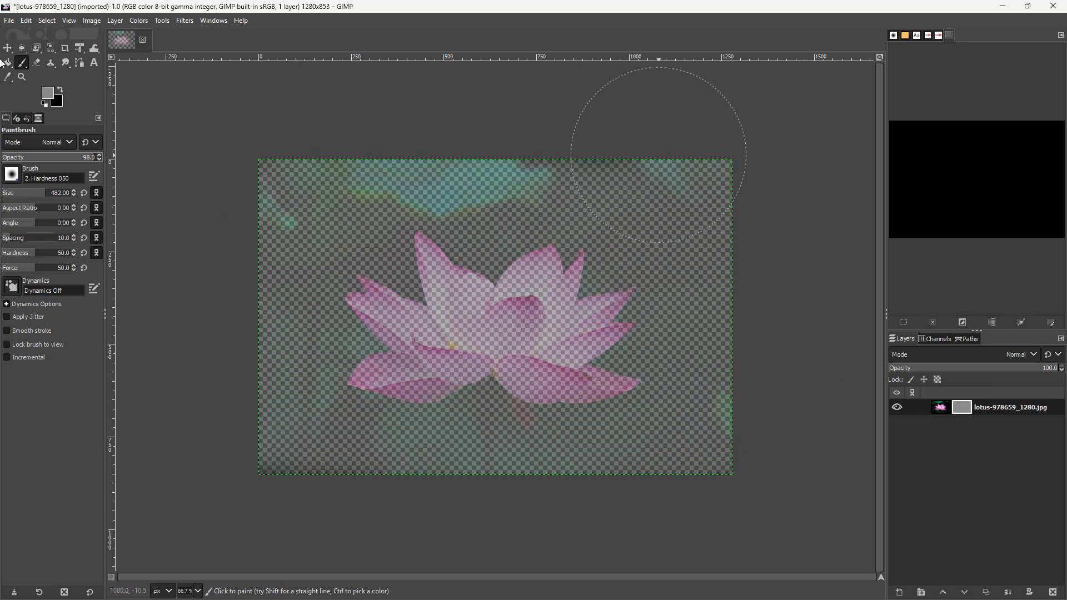
Step: Set the foreground color to a light gray and paint the entire mask for a lighter partial transparency
click(52, 95)
drag(16, 92, 4, 62)
click(149, 194)
mouse_move(355, 183)
mouse_down()
mouse_move(239, 222)
mouse_move(545, 217)
mouse_move(806, 231)
mouse_move(200, 331)
mouse_move(643, 381)
mouse_move(464, 505)
mouse_move(773, 471)
mouse_up()
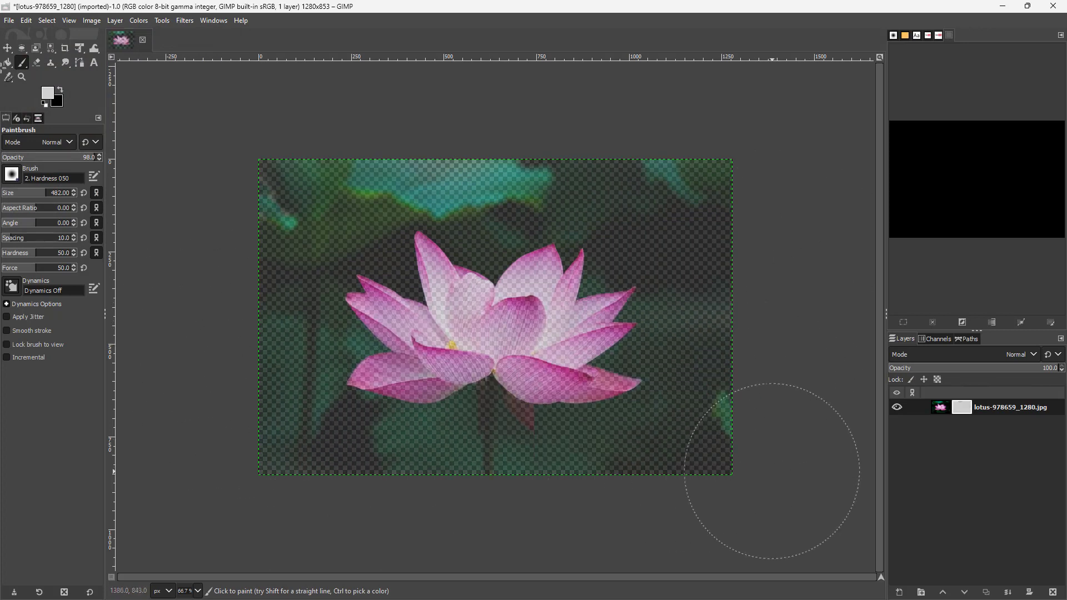
Step: Set the foreground color to white and paint the mask along the image's upper edge to restore full opacity there
click(49, 93)
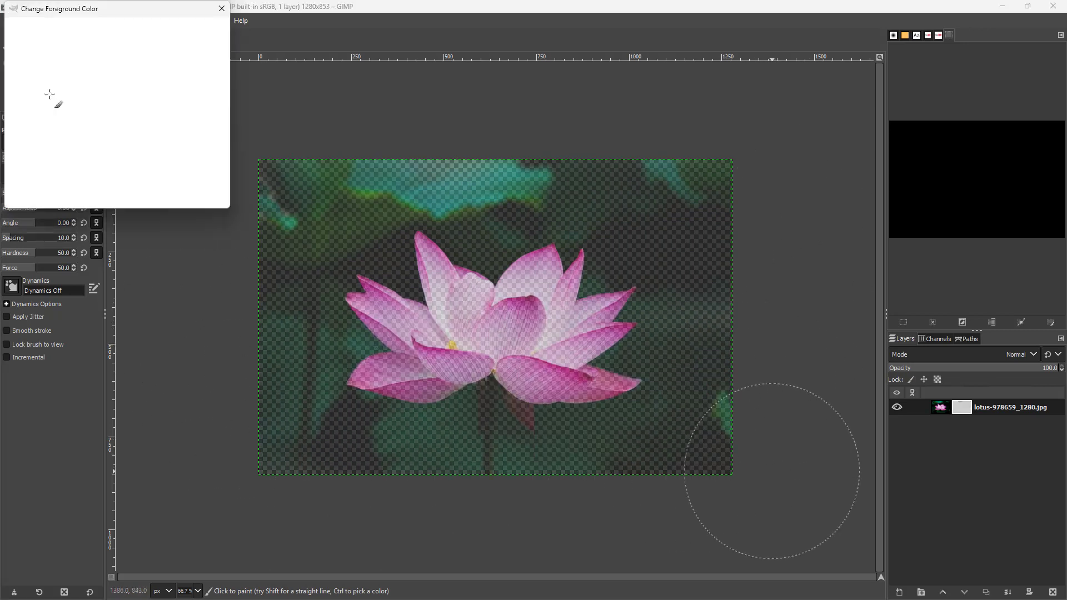
drag(48, 93, 1, 18)
click(148, 194)
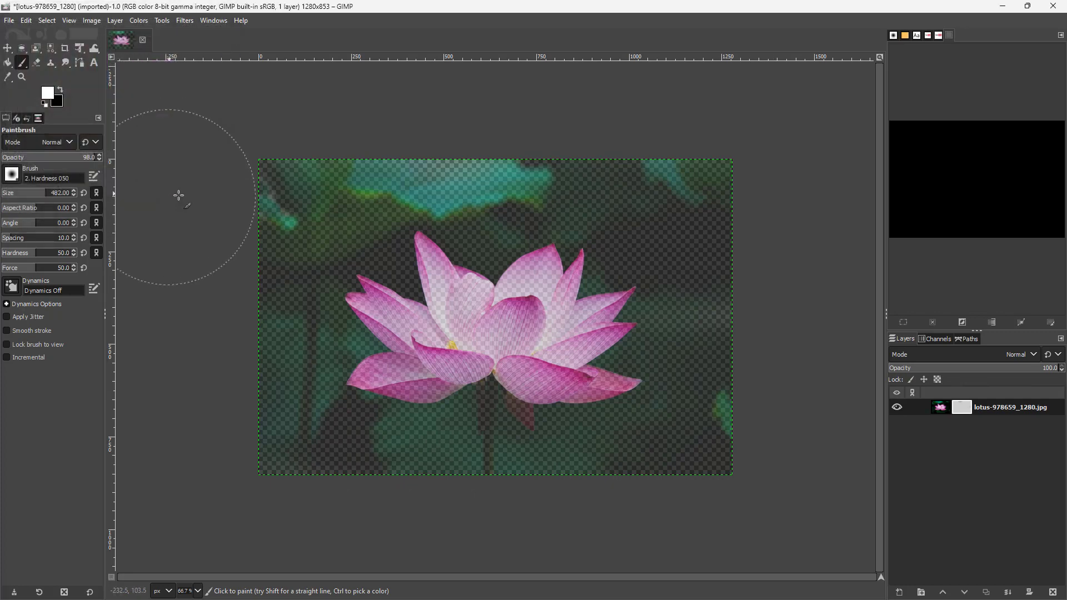
mouse_move(231, 181)
mouse_down()
mouse_move(550, 187)
mouse_move(656, 171)
mouse_move(747, 188)
mouse_move(317, 169)
mouse_up()
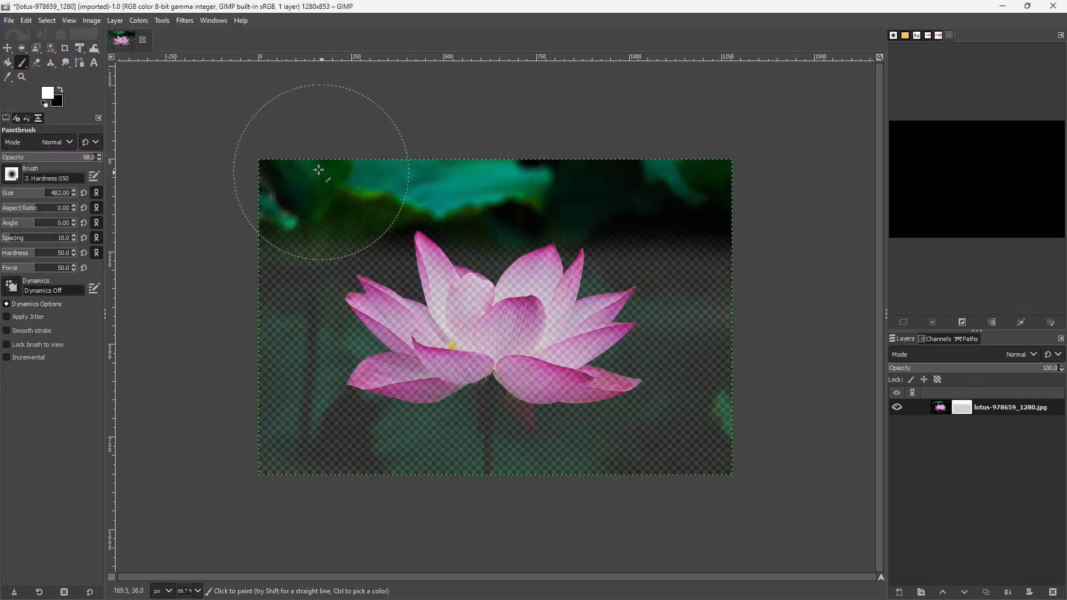
Step: Set the foreground color to black and paint the mask across the lower half of the image to hide it
click(48, 93)
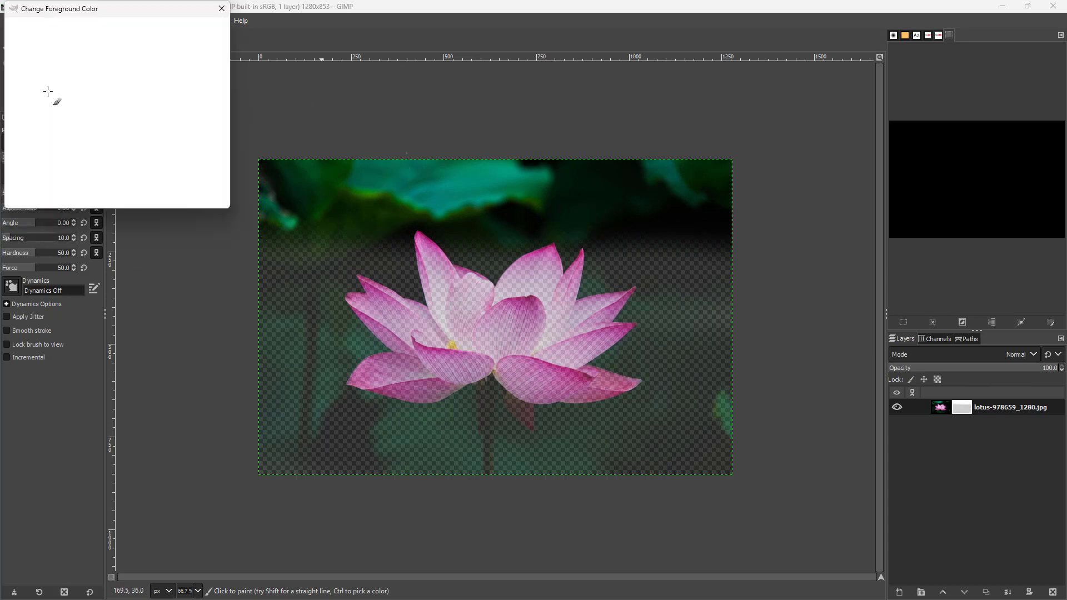
drag(47, 93, 5, 161)
click(158, 196)
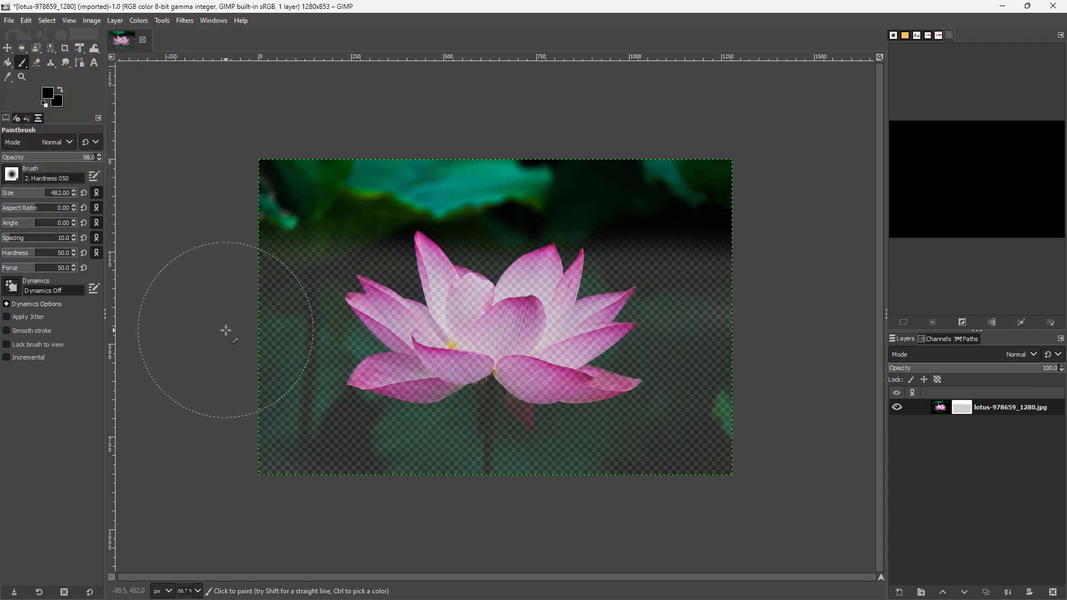
mouse_move(267, 483)
mouse_down()
mouse_move(581, 476)
mouse_move(772, 503)
mouse_move(336, 489)
mouse_up()
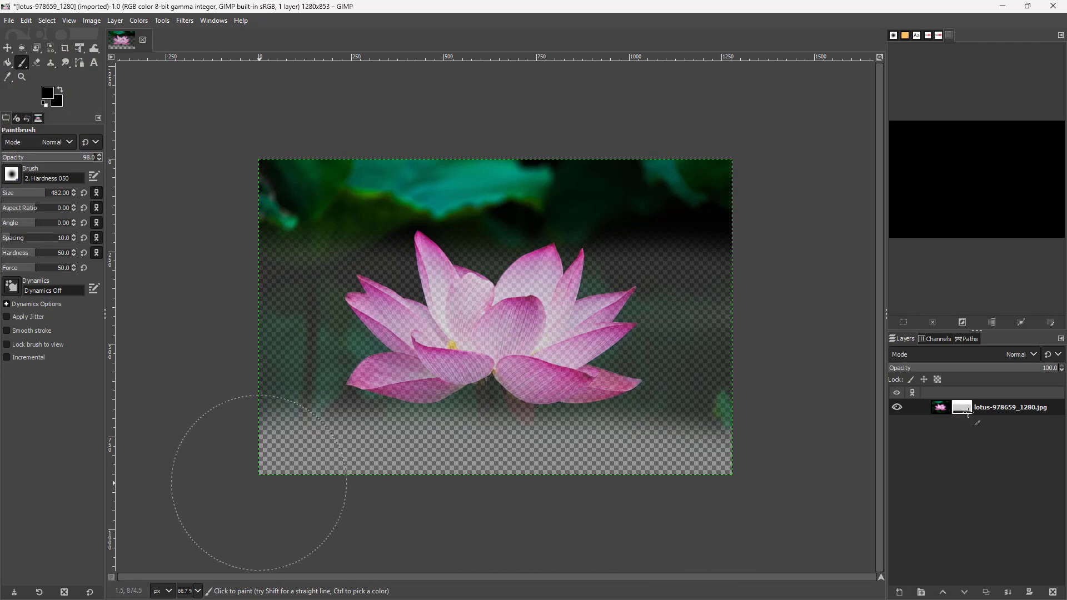
mouse_move(720, 424)
mouse_down()
mouse_move(667, 408)
mouse_move(261, 404)
mouse_up()
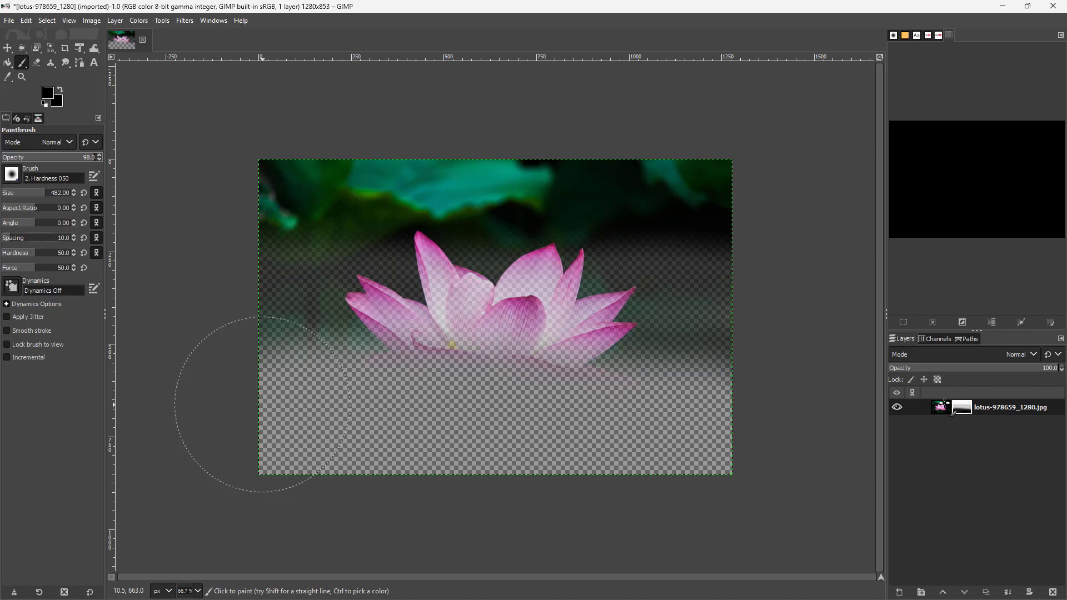
Step: Make the layer image active instead of its mask and paint black strokes across the flower and upper background
click(941, 410)
mouse_move(572, 285)
mouse_down()
mouse_move(505, 328)
mouse_move(445, 310)
mouse_move(499, 370)
mouse_move(467, 330)
mouse_up()
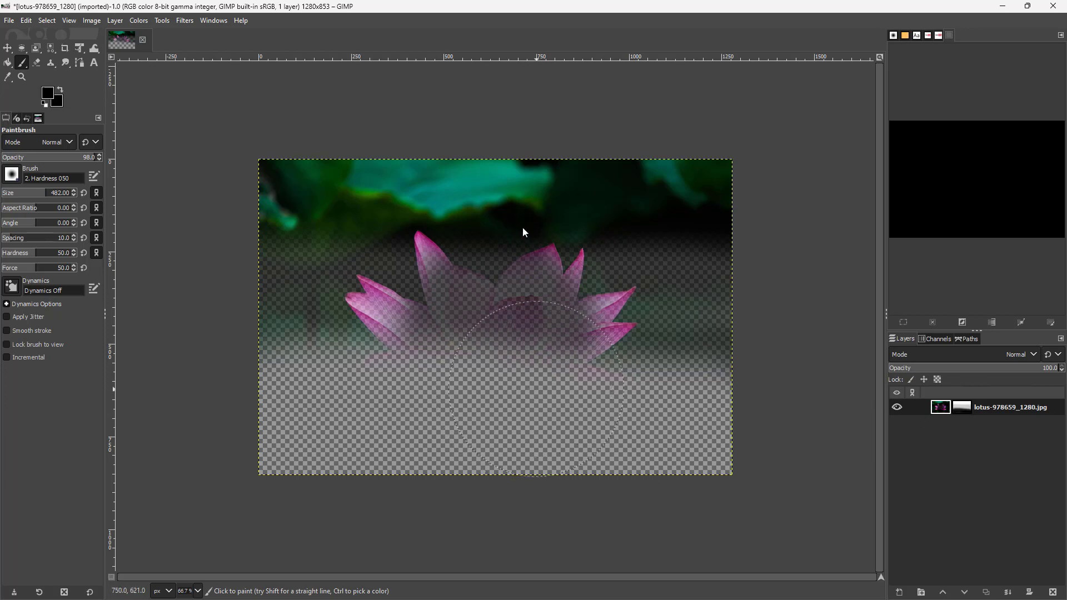
mouse_move(522, 233)
mouse_down()
mouse_move(356, 169)
mouse_move(323, 190)
mouse_move(459, 178)
mouse_move(433, 206)
mouse_move(596, 285)
mouse_move(604, 248)
mouse_move(545, 196)
mouse_move(605, 209)
mouse_up()
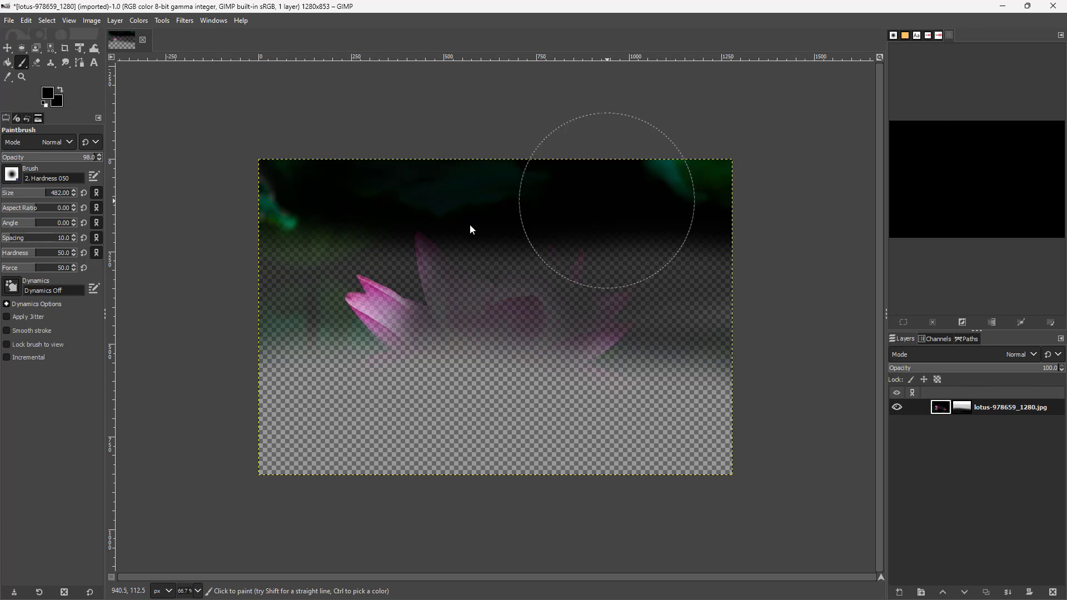
Step: Undo the black strokes painted directly on the layer image
key(ctrl+z)
key(ctrl+z)
key(ctrl+z)
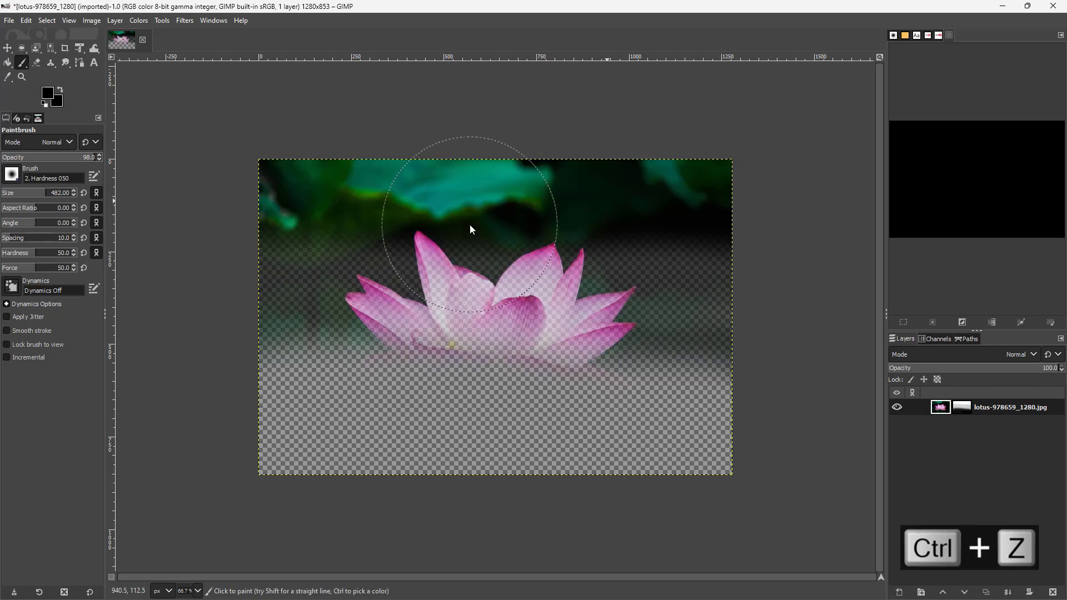
Step: Make the layer mask active again and paint black on it to hide the center of the flower
click(964, 412)
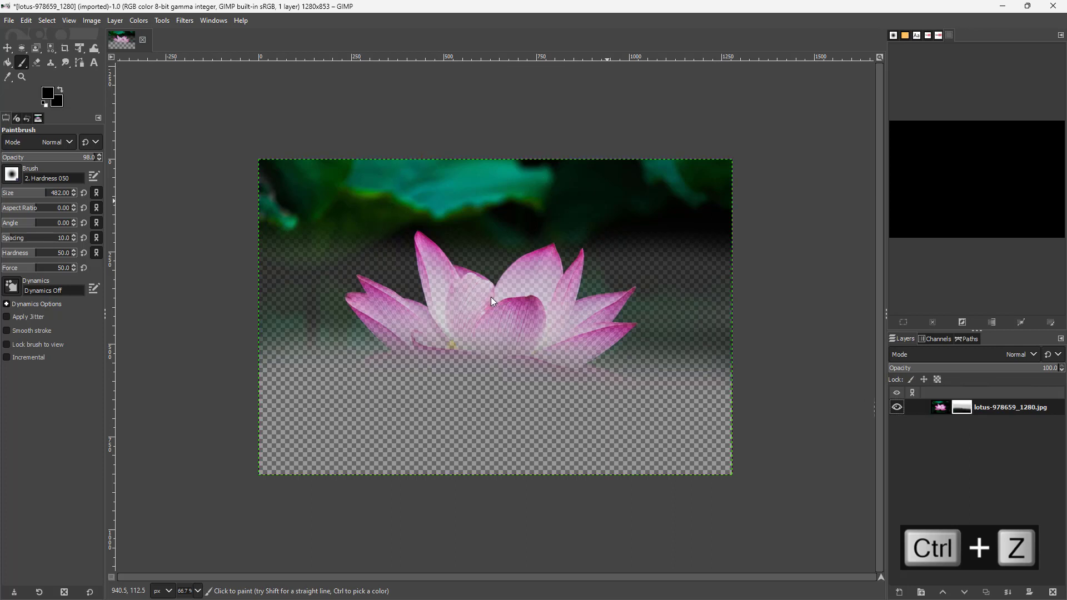
mouse_move(525, 336)
mouse_down()
mouse_move(531, 220)
mouse_move(477, 334)
mouse_move(516, 282)
mouse_move(493, 333)
mouse_move(429, 316)
mouse_up()
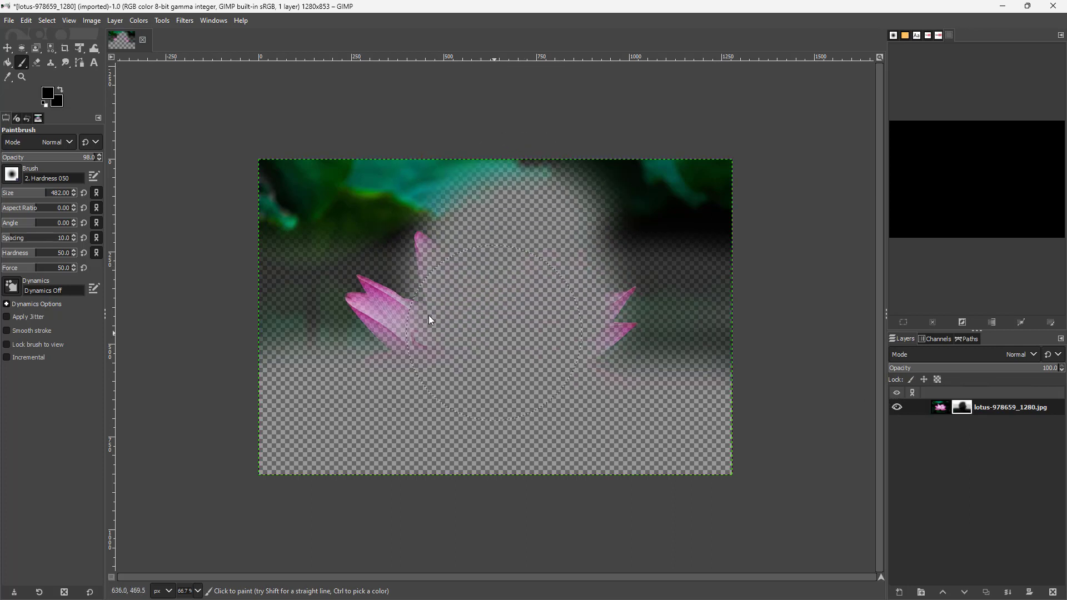
Step: Set the foreground color to white and paint the mask over the flower to reveal all of it
click(51, 92)
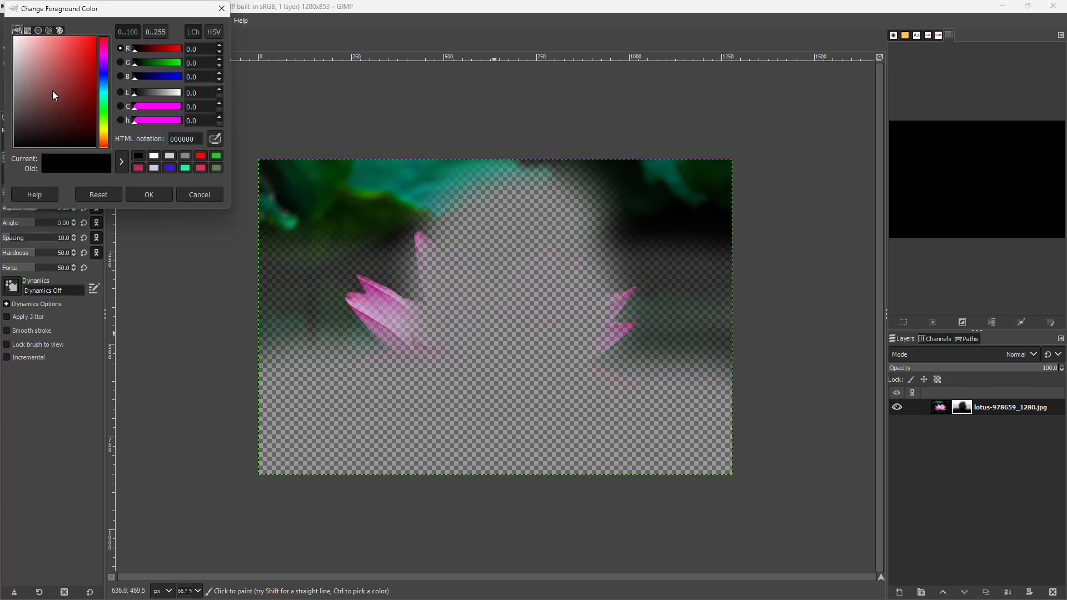
drag(51, 92, 2, 24)
click(146, 194)
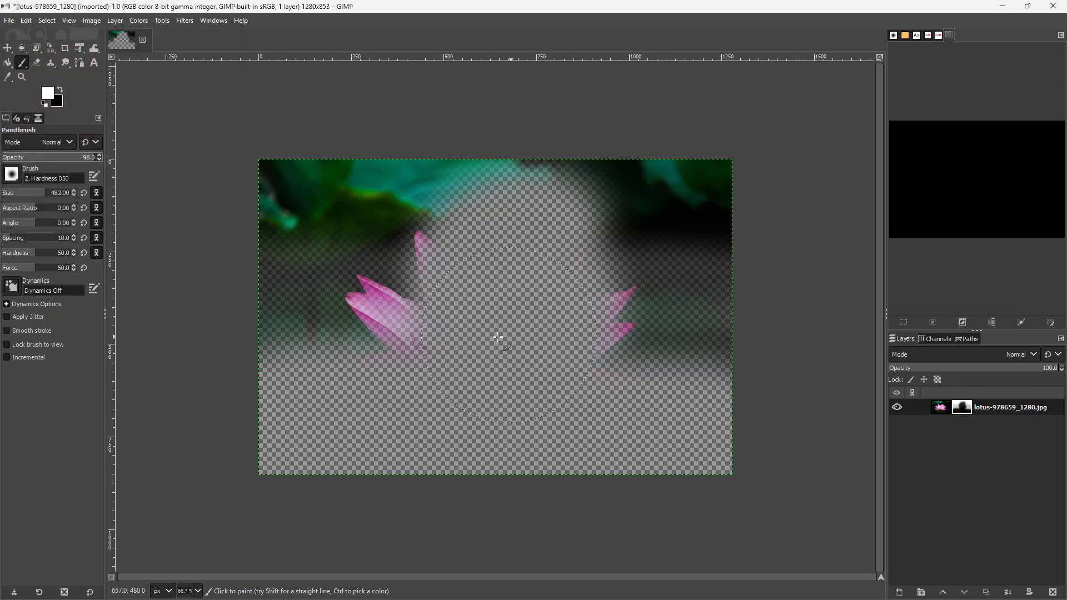
mouse_move(500, 336)
mouse_down()
mouse_move(601, 287)
mouse_move(495, 370)
mouse_move(387, 270)
mouse_move(550, 228)
mouse_move(537, 404)
mouse_move(412, 363)
mouse_move(469, 286)
mouse_move(588, 368)
mouse_move(455, 406)
mouse_move(391, 343)
mouse_move(445, 381)
mouse_move(582, 365)
mouse_up()
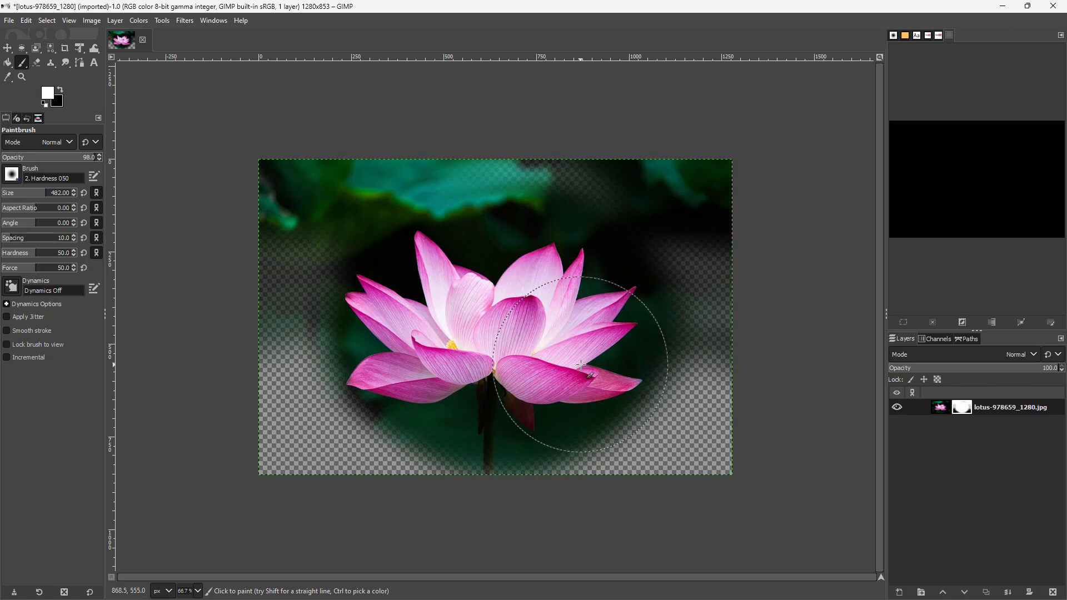